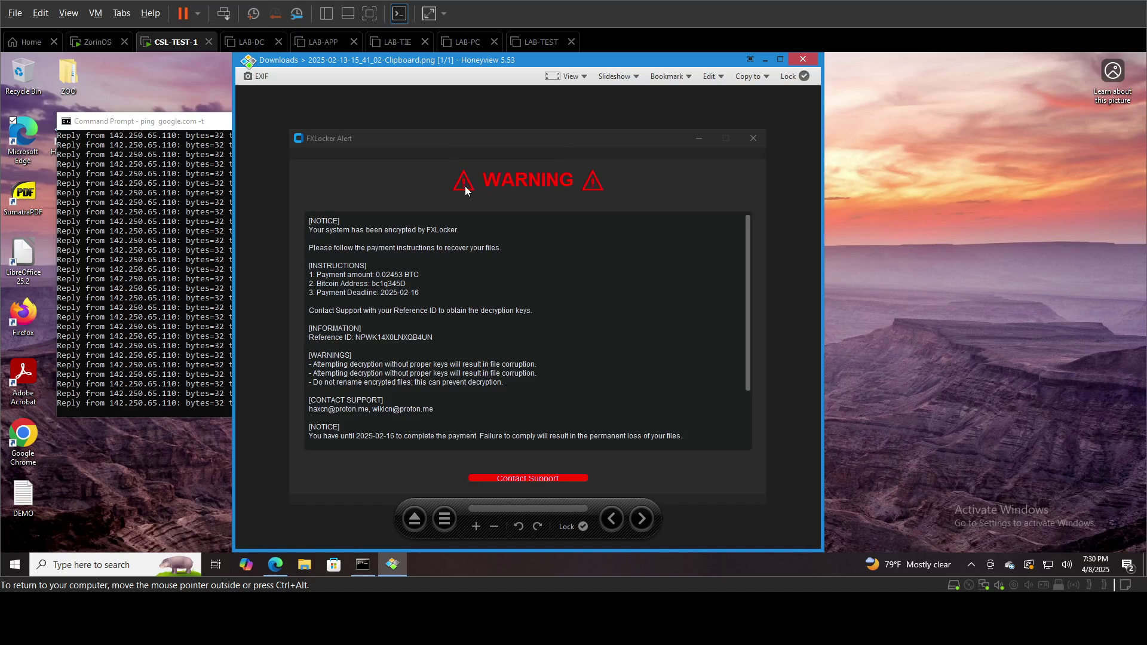
Step: Bring the running ping window forward on the CSL-TEST-1 VM and view the CylancePROTECT agent's About information
left_click(203, 123)
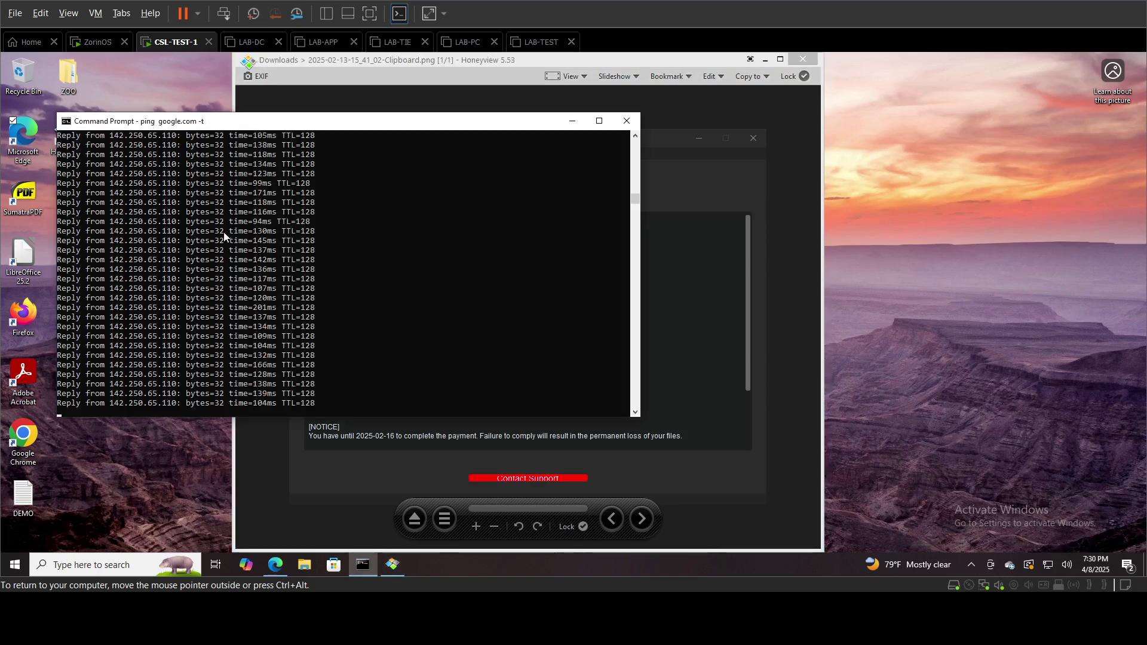
left_click(94, 42)
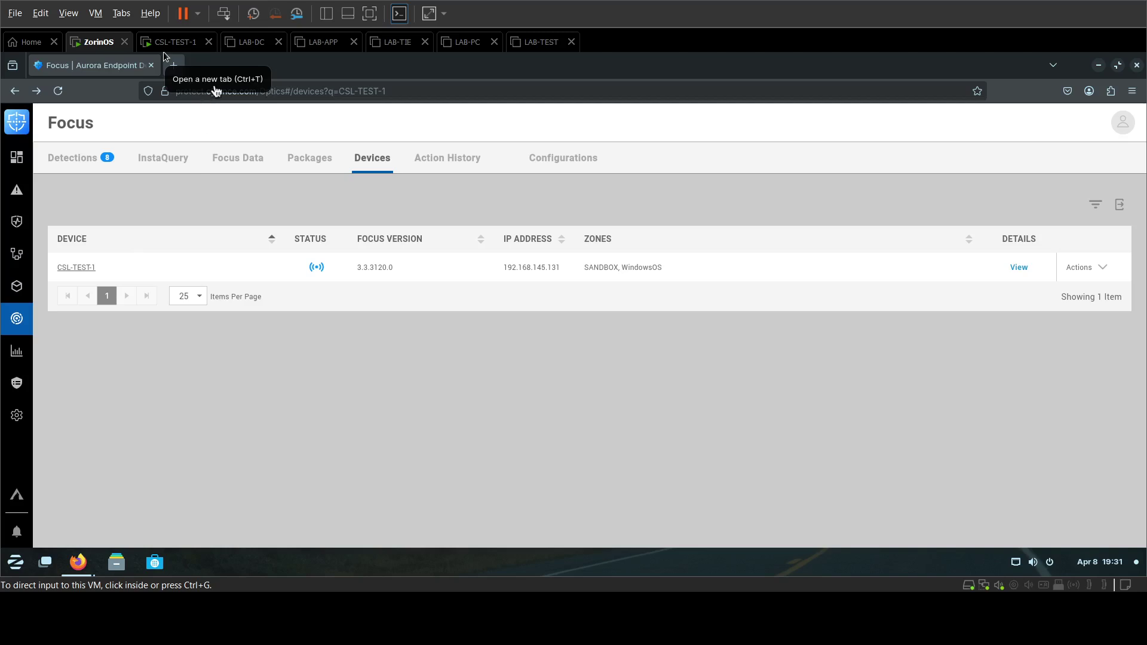
left_click(189, 45)
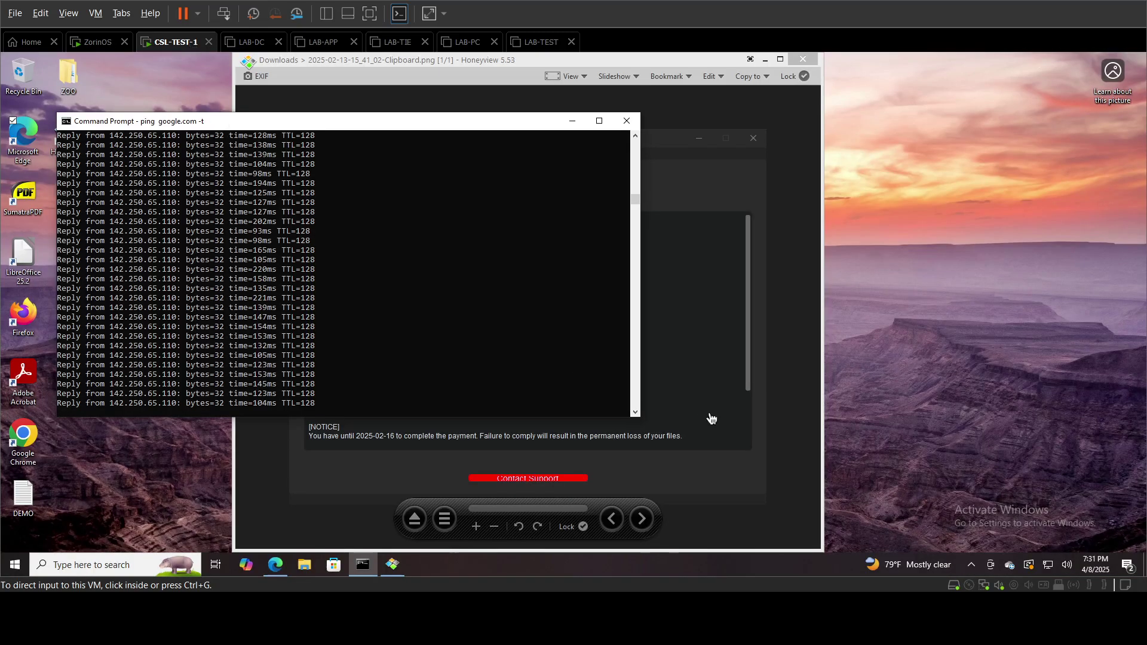
left_click(971, 564)
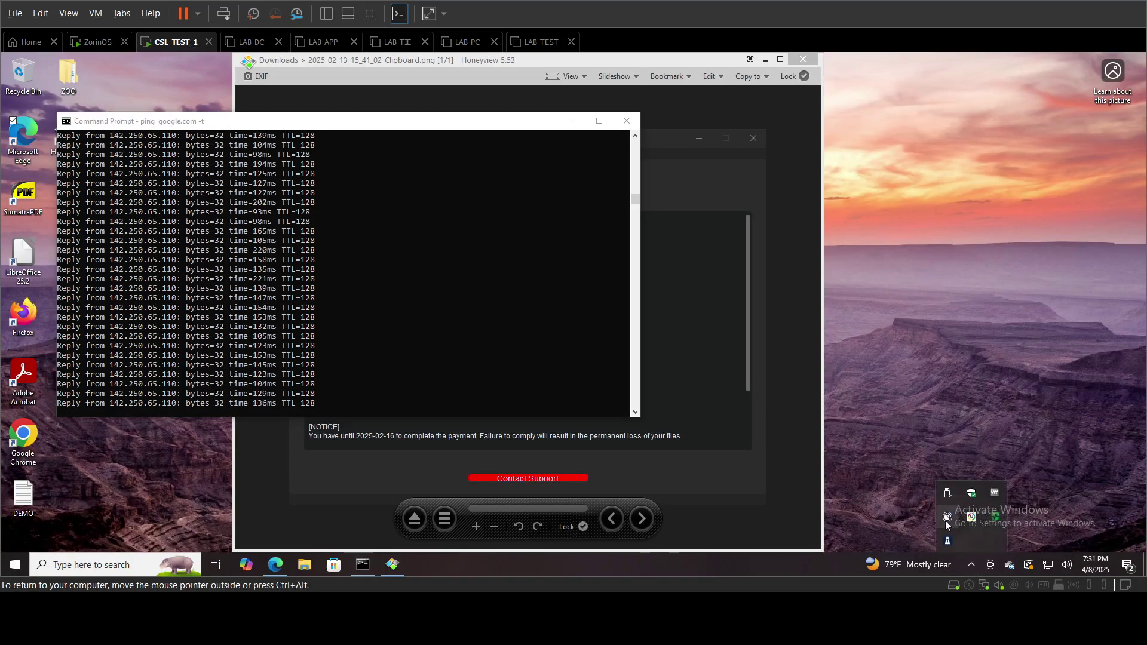
right_click(993, 518)
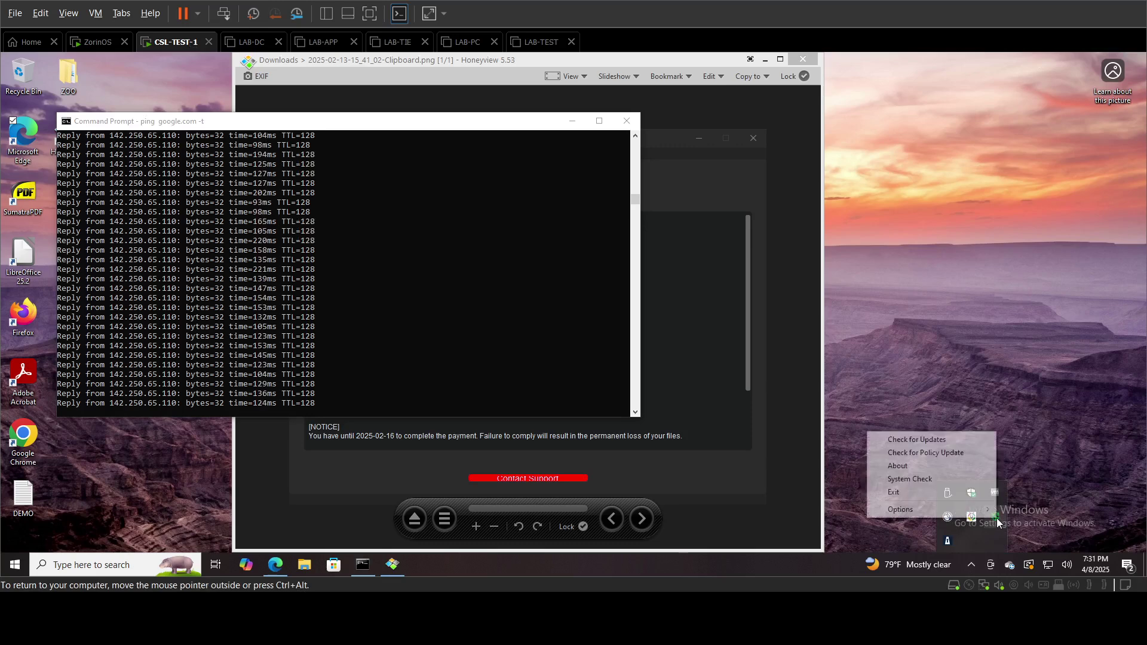
left_click(937, 469)
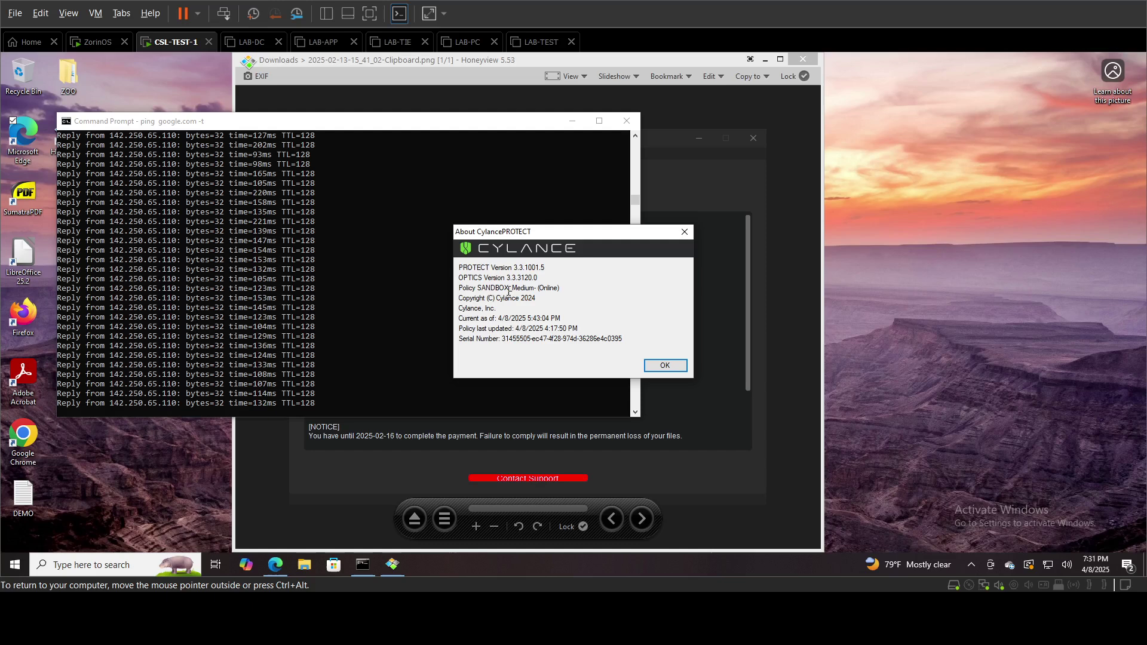
left_click(664, 365)
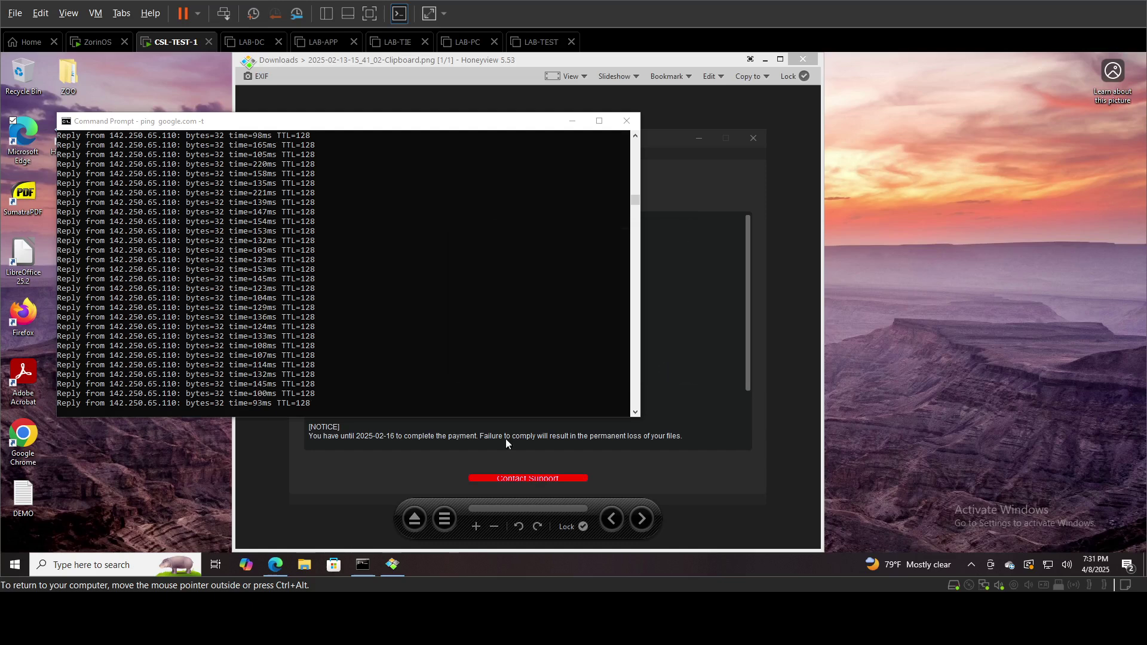
Step: In the ZorinOS VM's Focus console, put CSL-TEST-1 into Partial Lockdown with Remote Response enabled, and check the ping on the CSL-TEST-1 VM
left_click(112, 49)
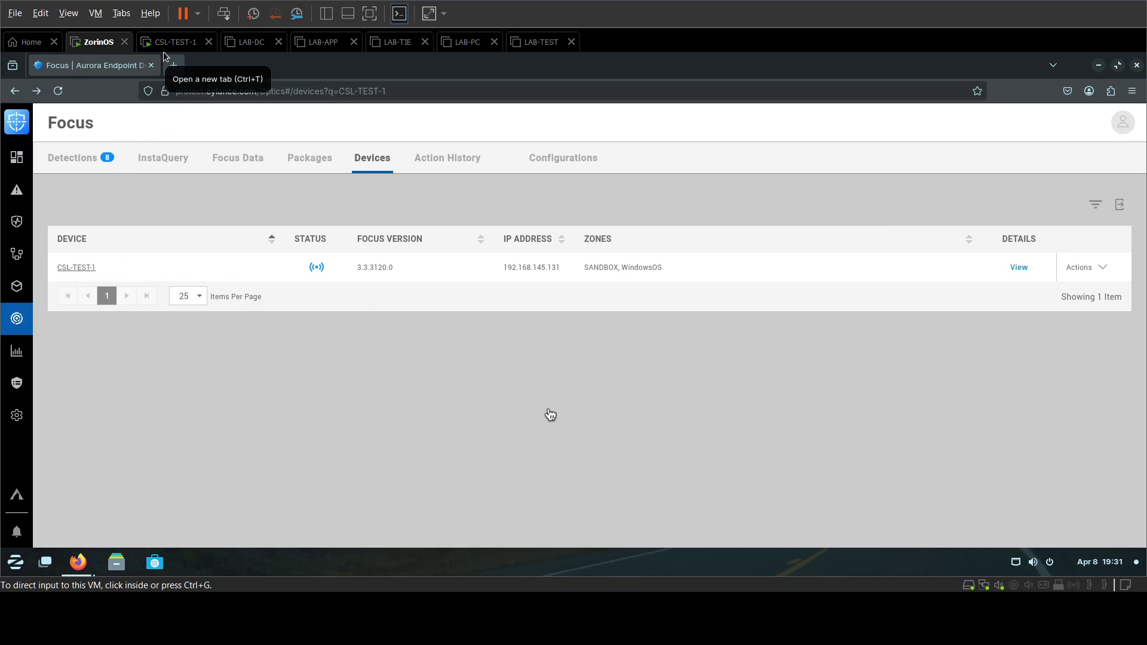
left_click(1091, 273)
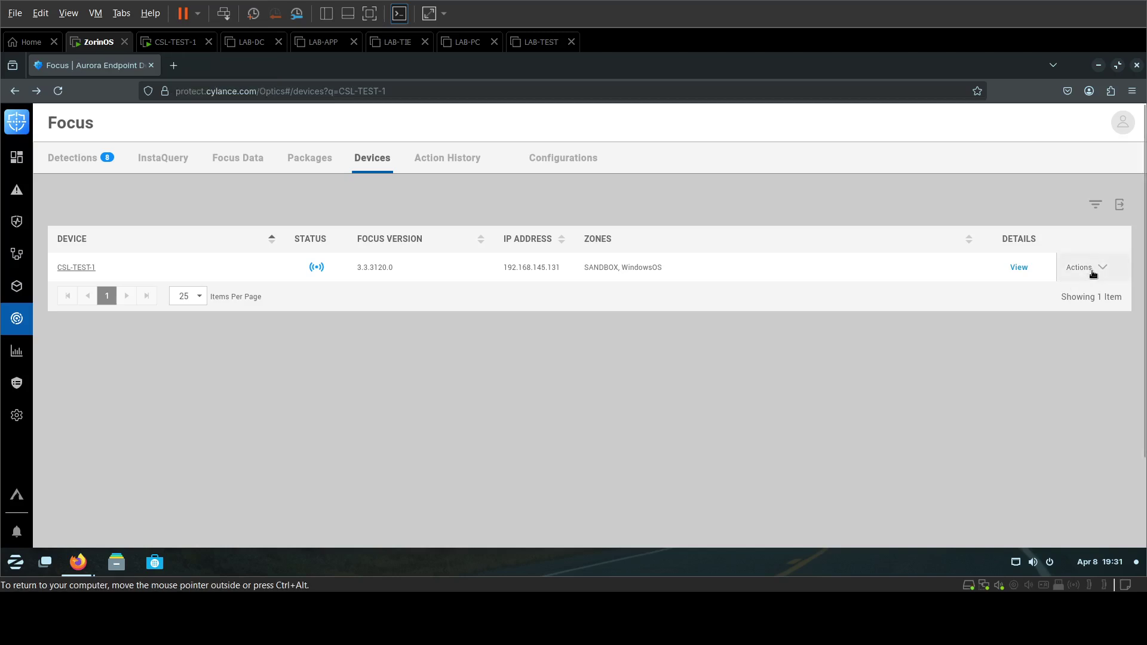
left_click(1099, 270)
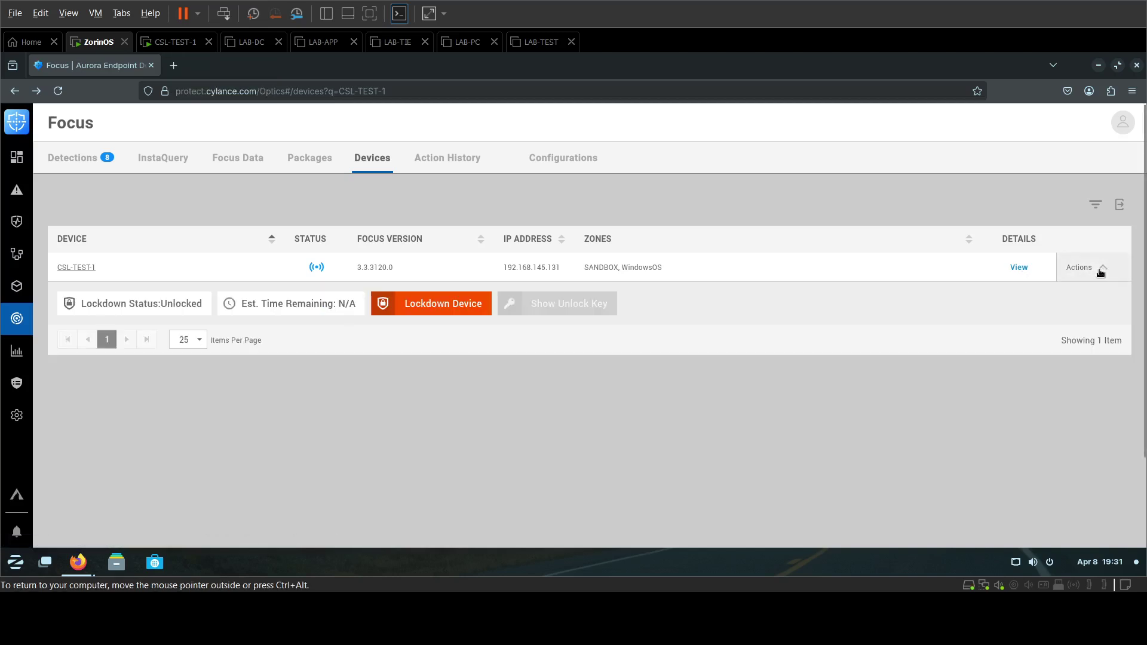
left_click(452, 311)
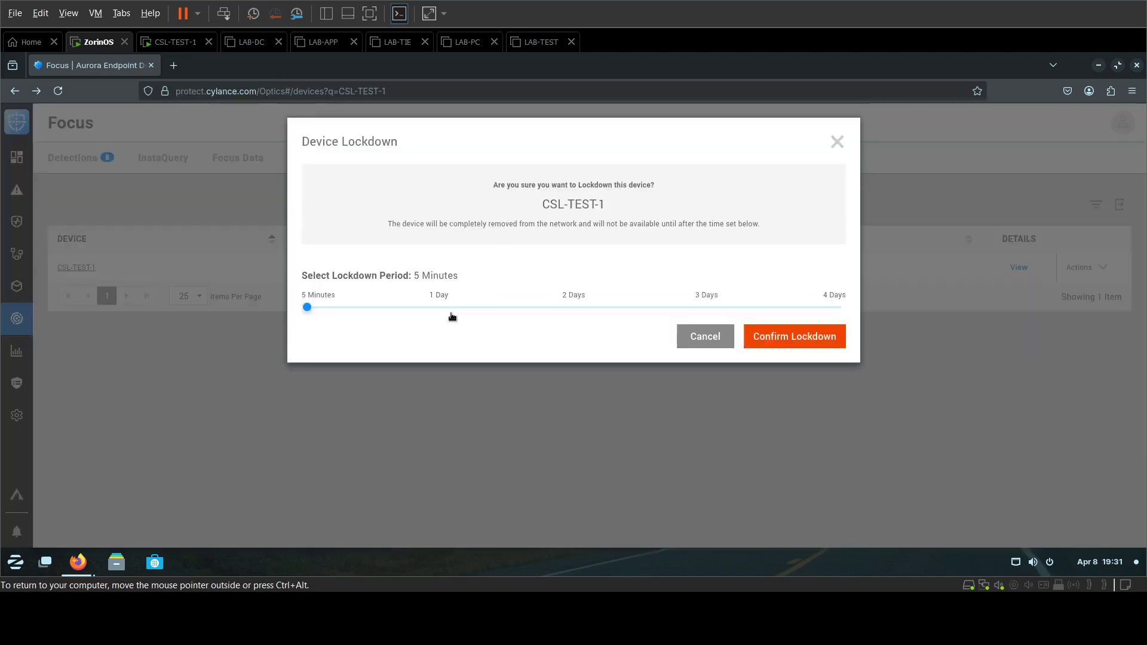
left_click(351, 294)
left_click(351, 306)
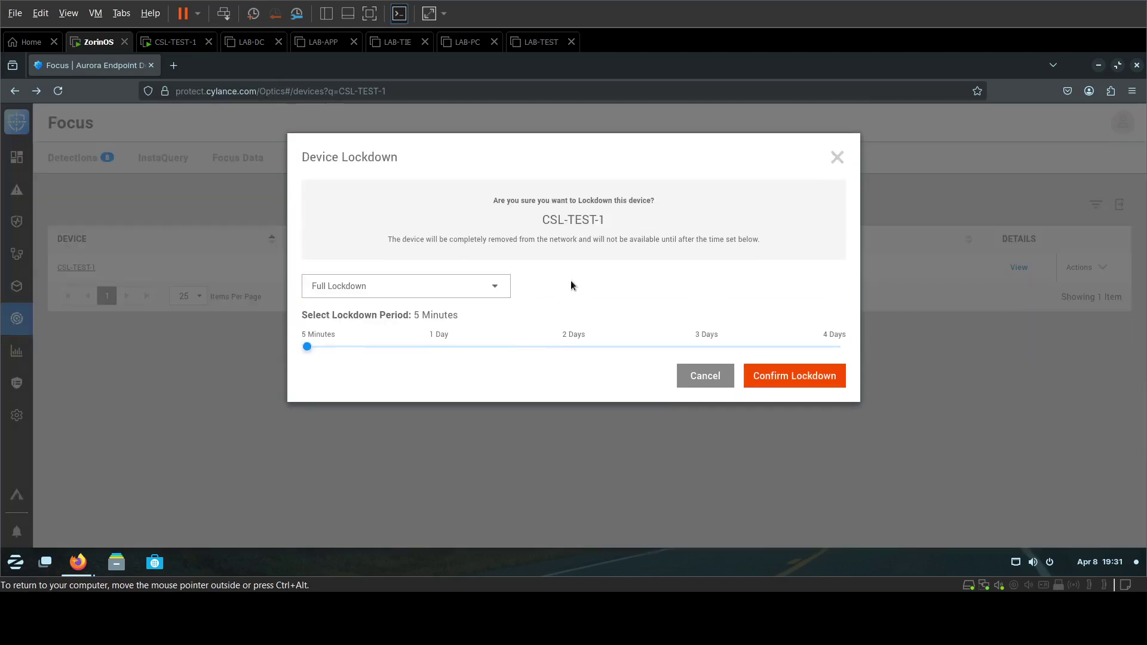
left_click(442, 293)
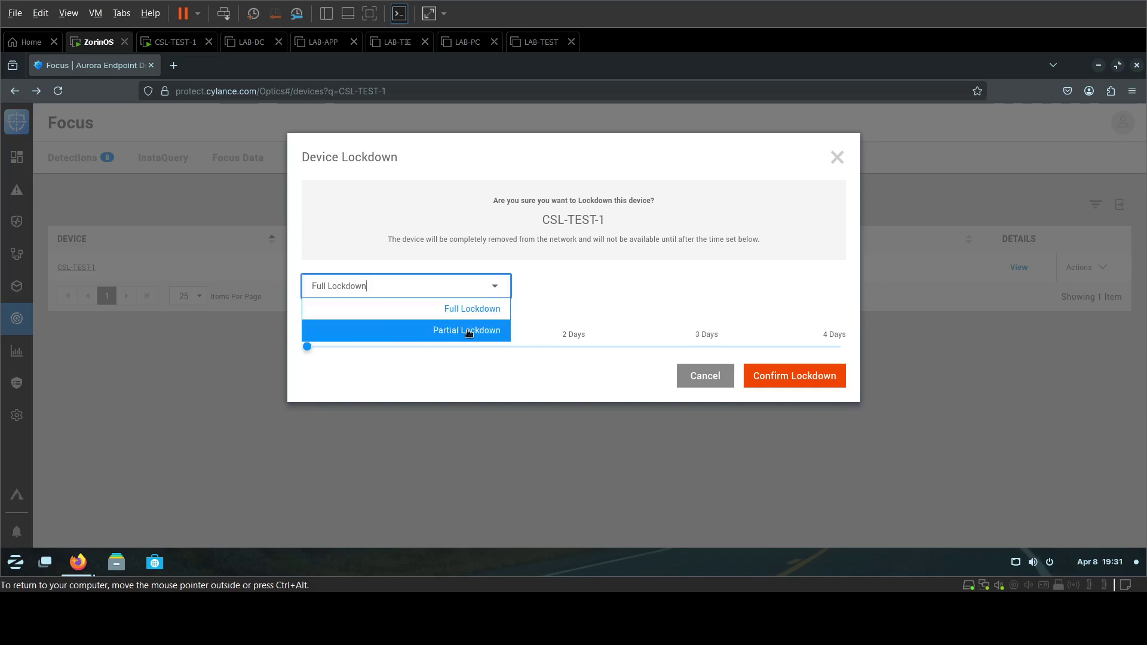
left_click(464, 329)
left_click(315, 313)
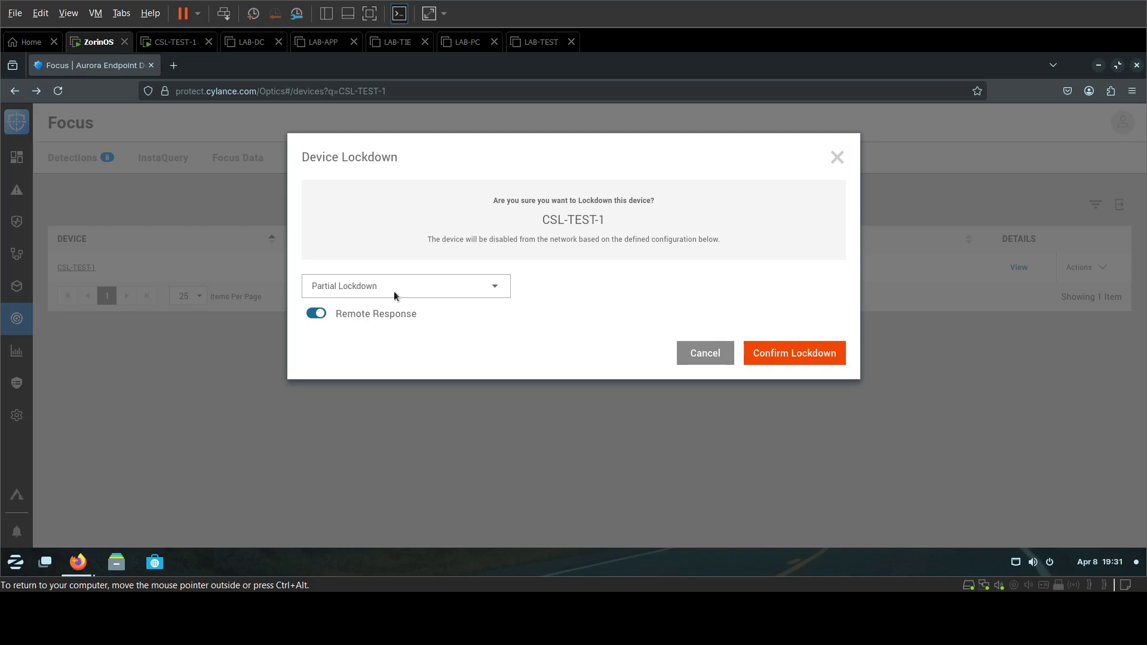
left_click(818, 354)
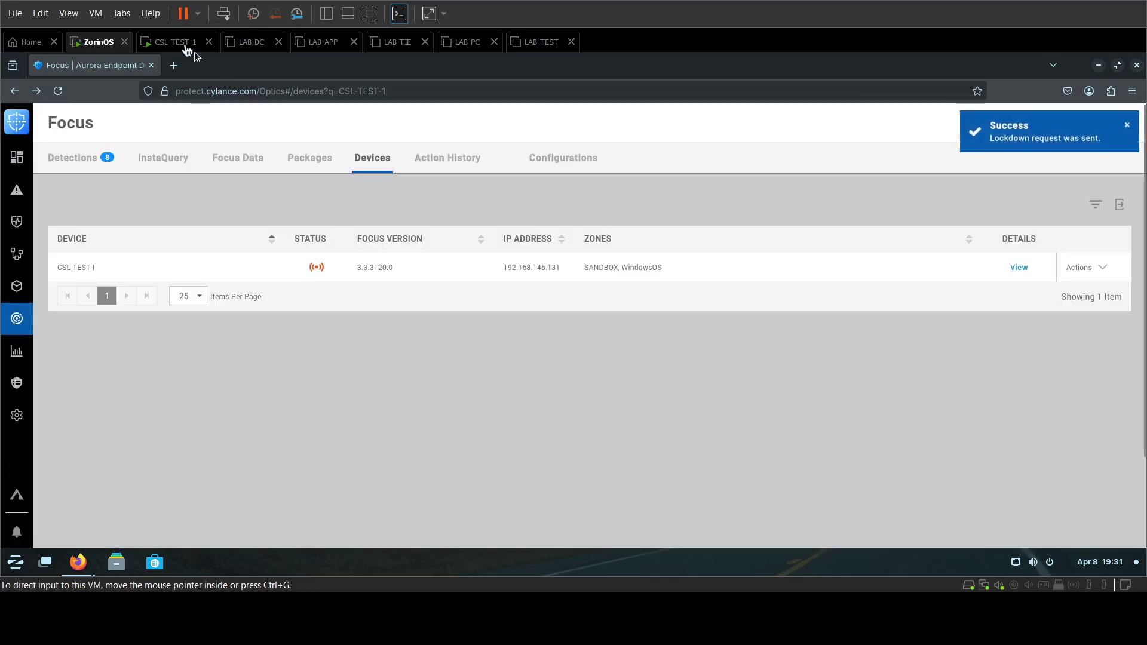
left_click(183, 43)
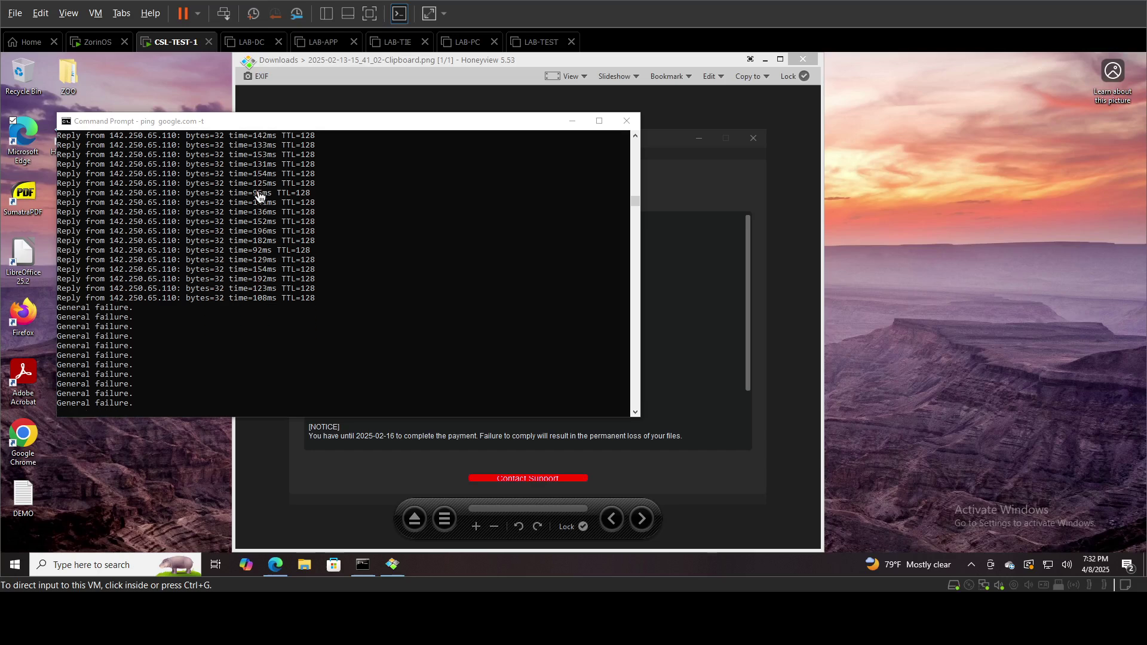
Step: Remotely unlock CSL-TEST-1 from its device details in the ZorinOS VM's Focus console, and check the ping on the CSL-TEST-1 VM
left_click(95, 40)
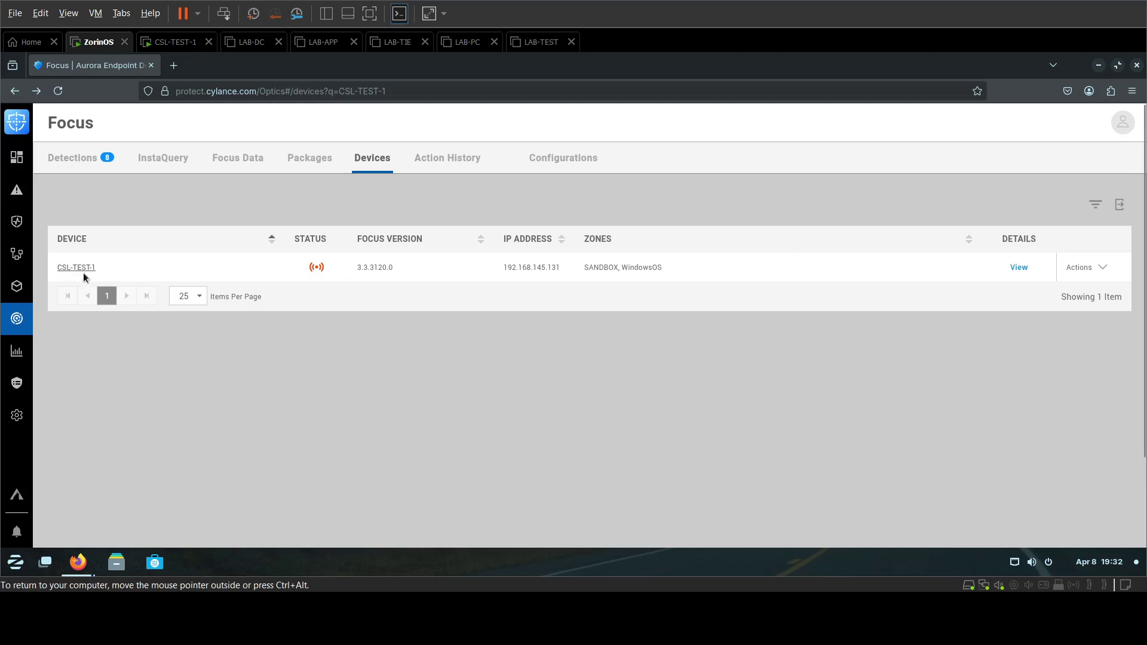
left_click(80, 268)
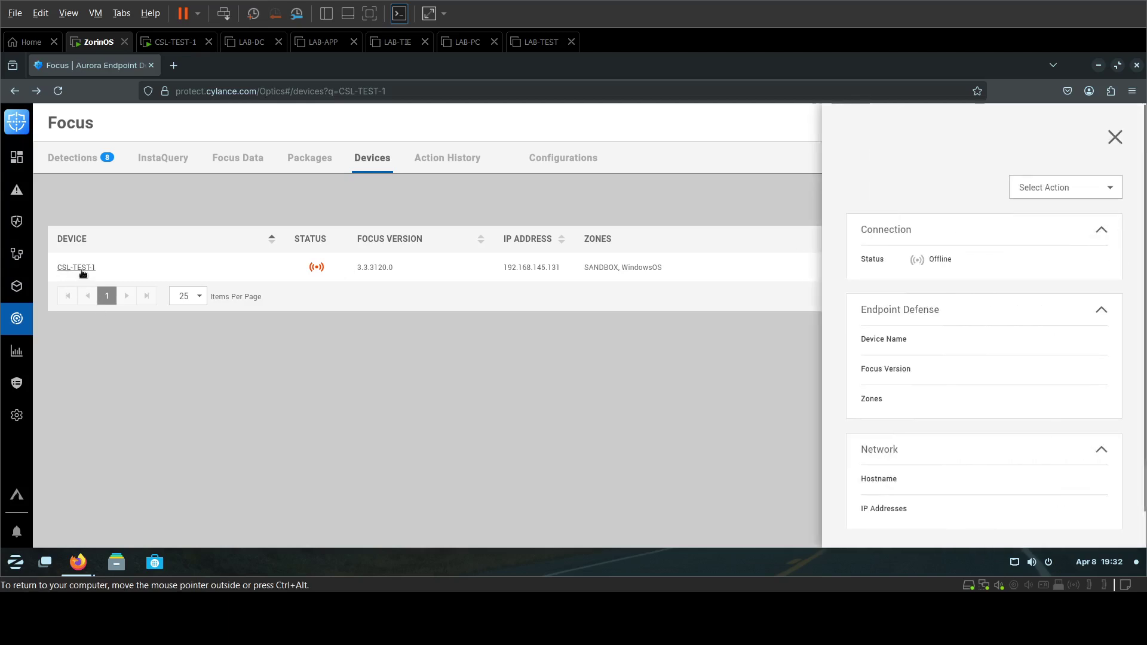
left_click(1052, 188)
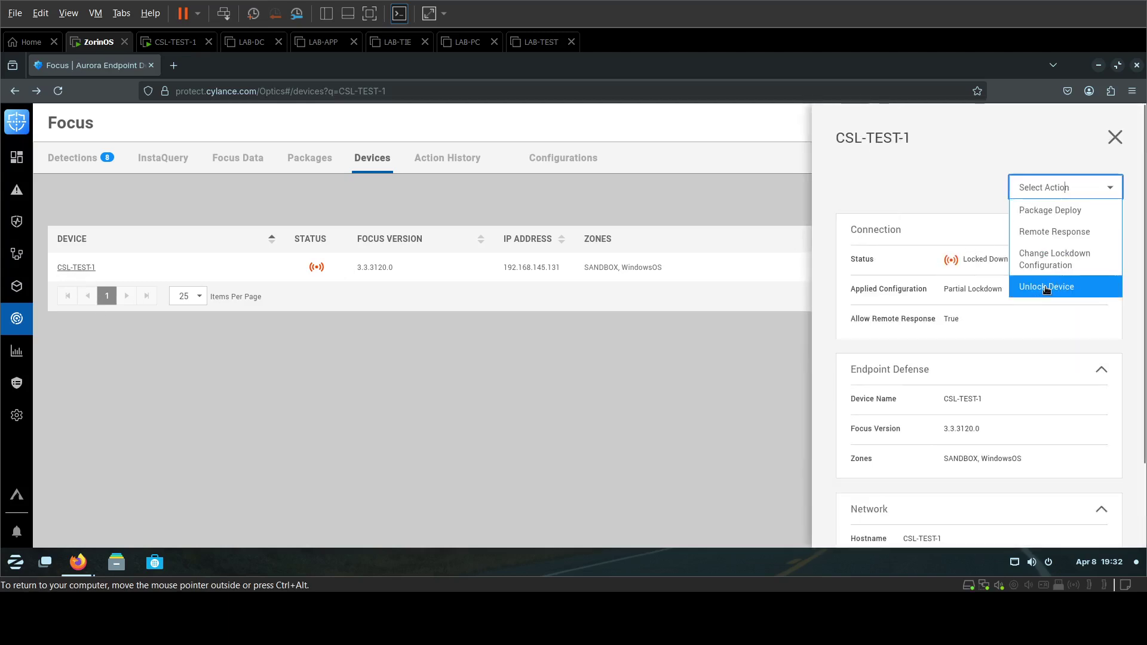
left_click(1047, 288)
left_click(814, 287)
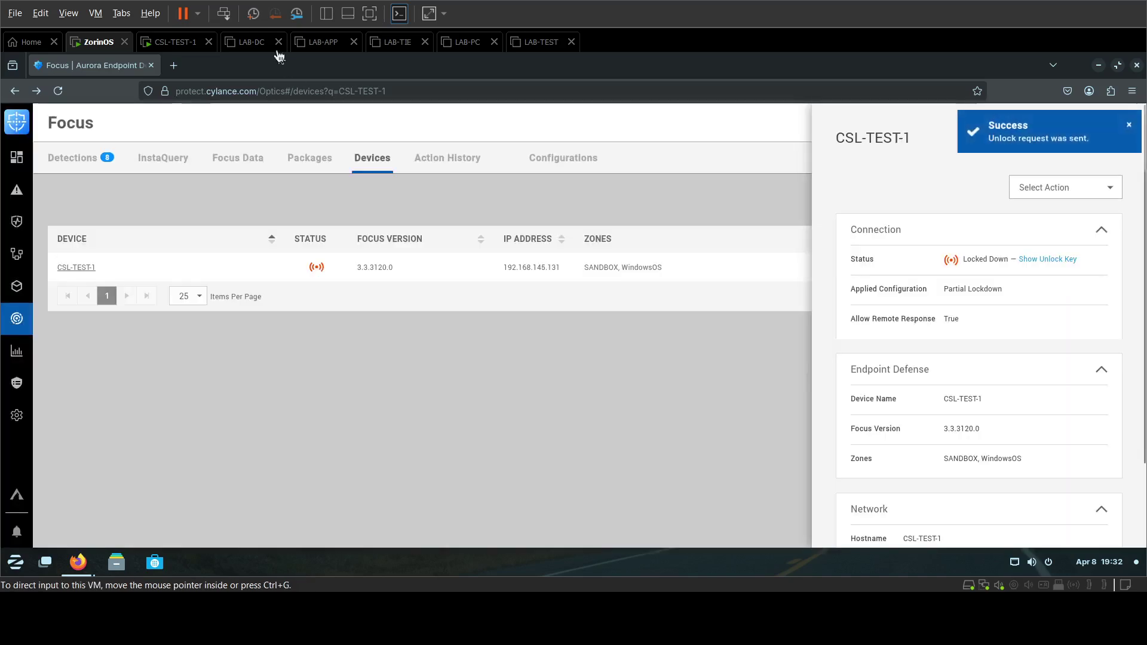
left_click(170, 43)
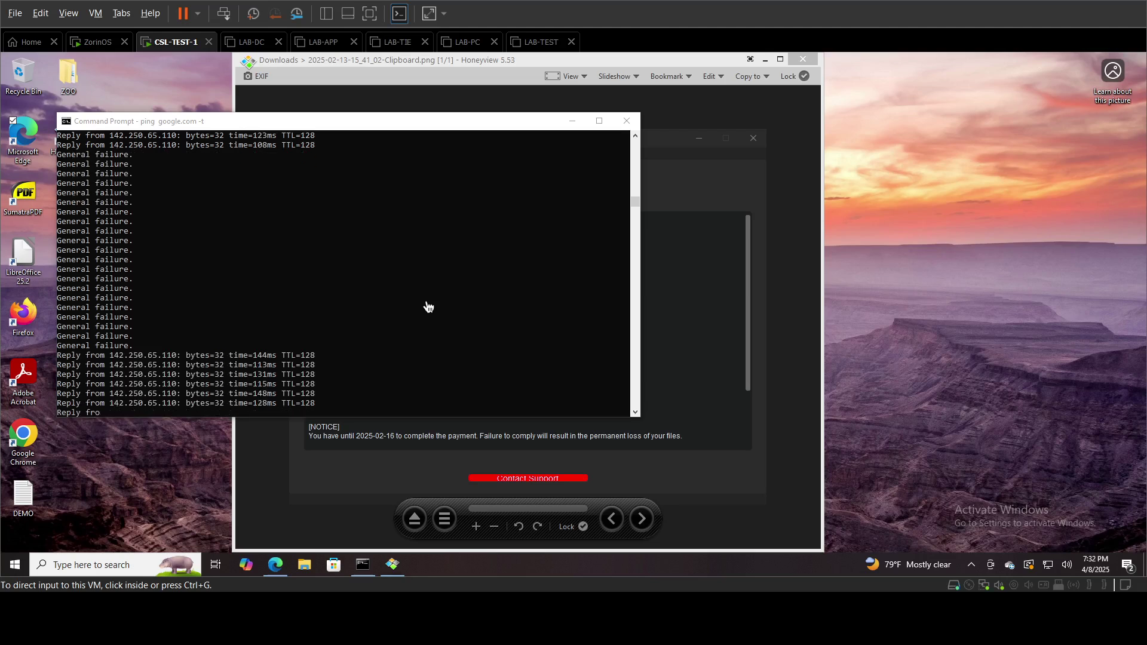
Step: From CSL-TEST-1's device details on the ZorinOS VM, apply Partial Lockdown again with Remote Response enabled, and recheck the device's ping
left_click(102, 43)
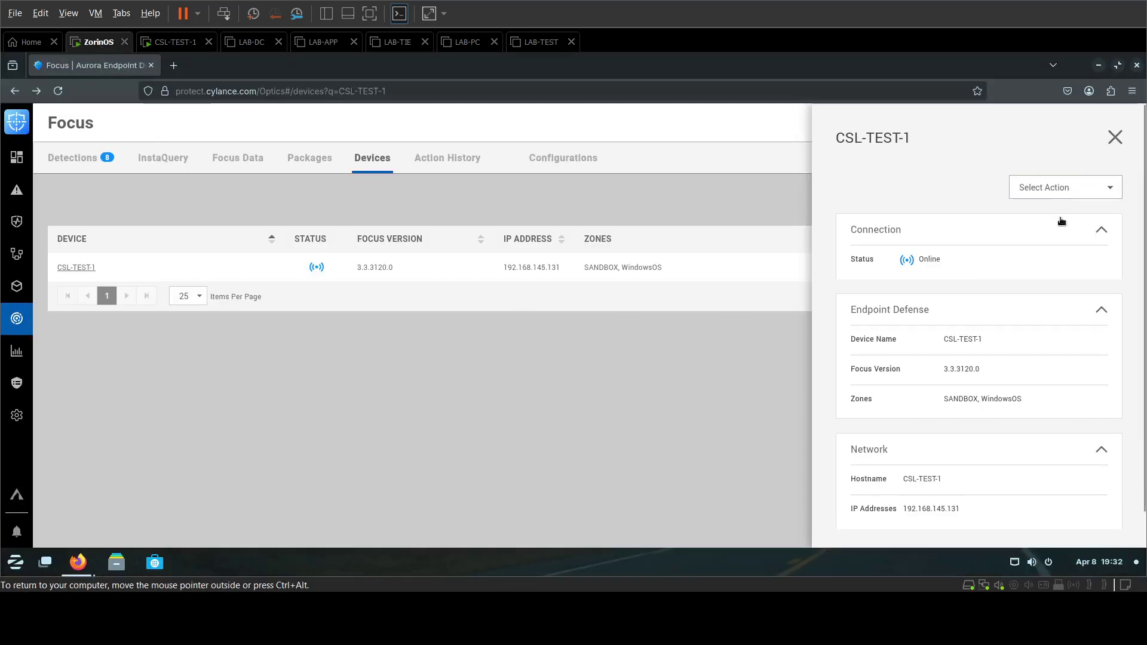
left_click(1091, 190)
left_click(1049, 256)
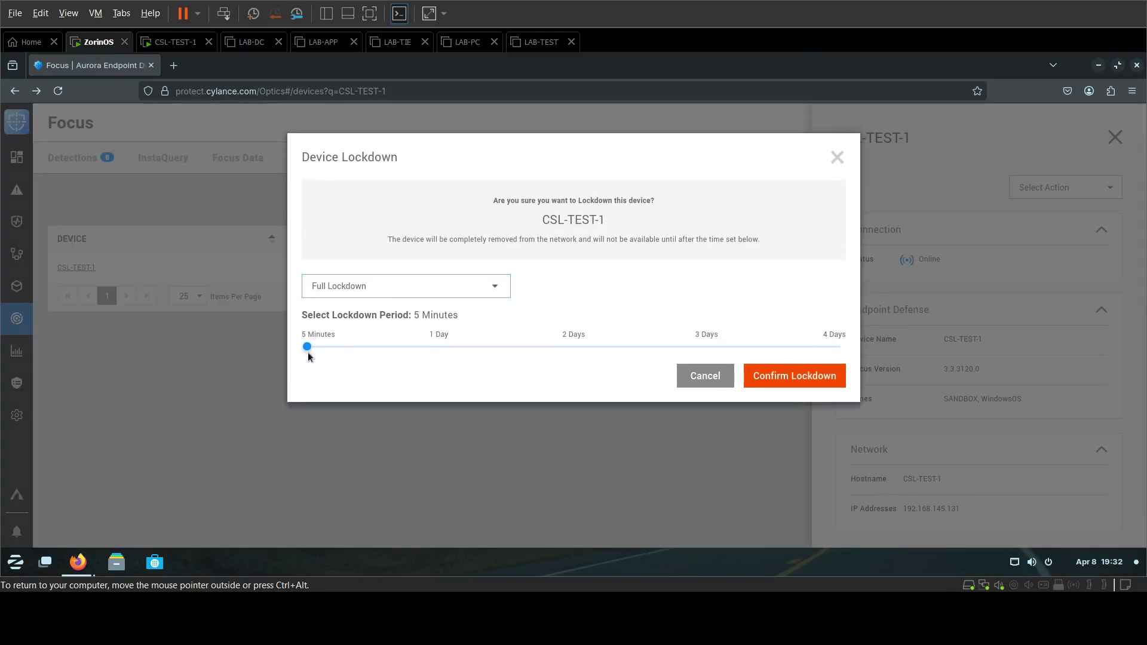
mouse_move(308, 347)
left_mouse_down()
mouse_move(346, 350)
mouse_move(287, 344)
mouse_move(863, 350)
mouse_move(296, 349)
left_mouse_up()
left_click(390, 296)
left_click(437, 328)
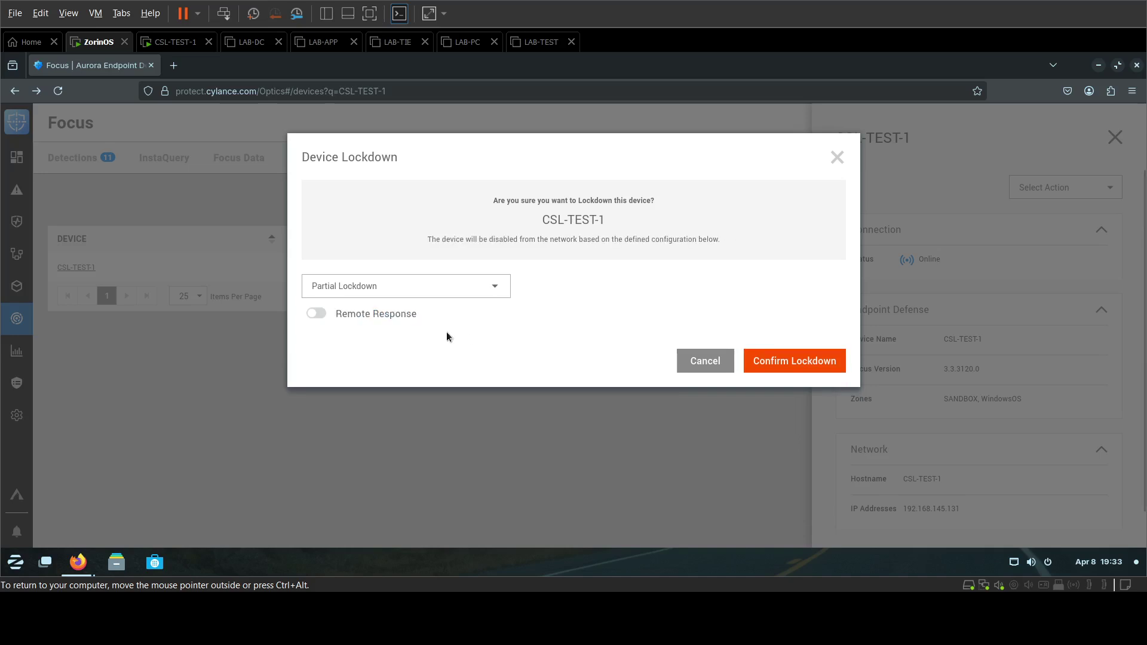
left_click(334, 314)
left_click(815, 362)
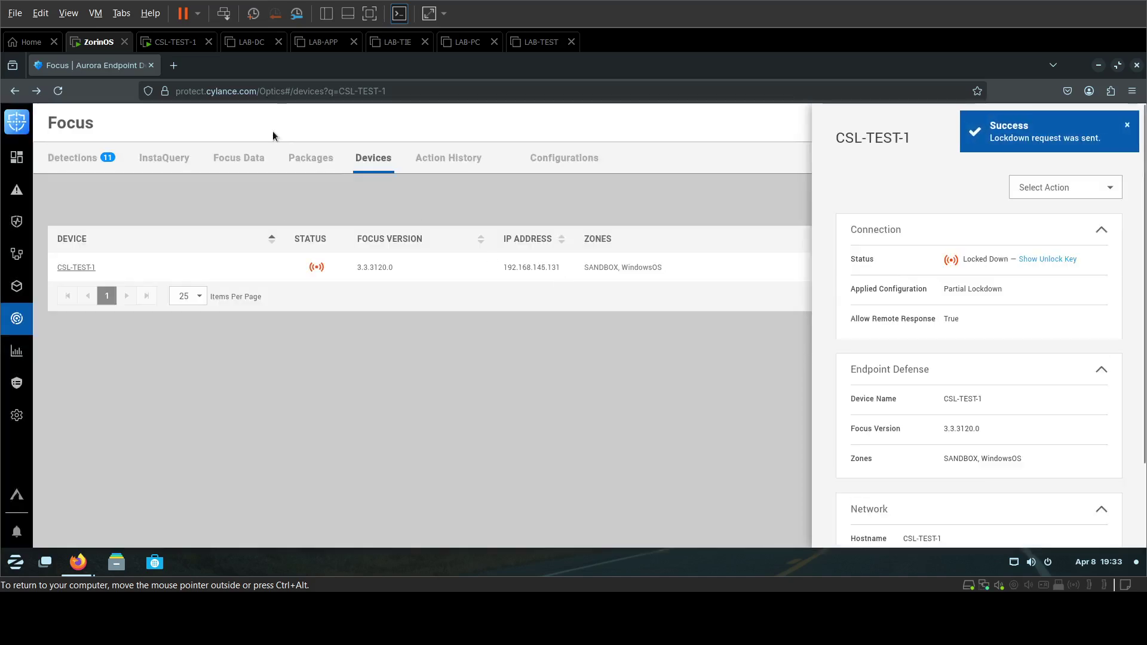
left_click(175, 42)
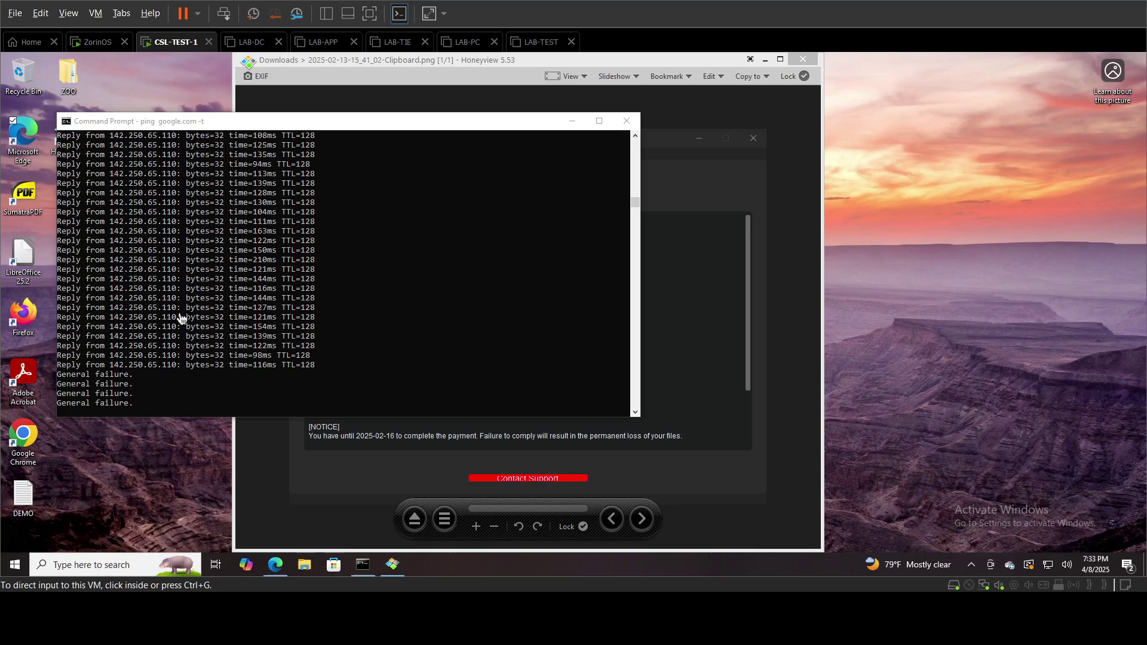
Step: Try changing CSL-TEST-1's lockdown configuration to Full Lockdown with a 4 Days period, cancel it, and close the device details
left_click(98, 41)
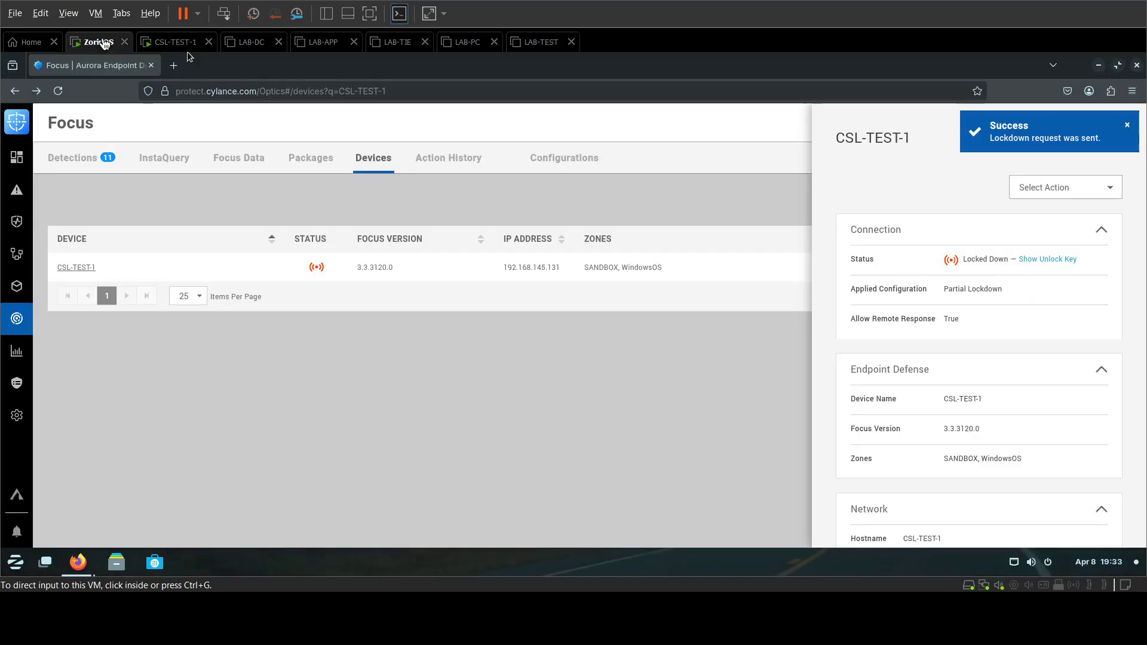
left_click(1058, 192)
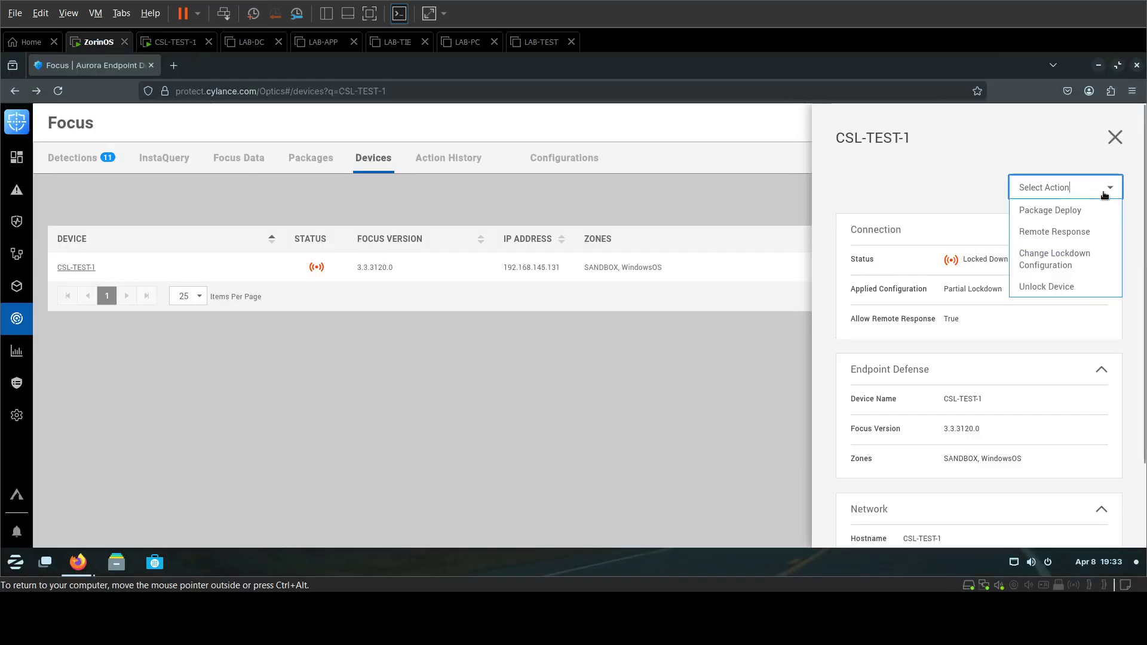
left_click(1053, 266)
left_click(478, 286)
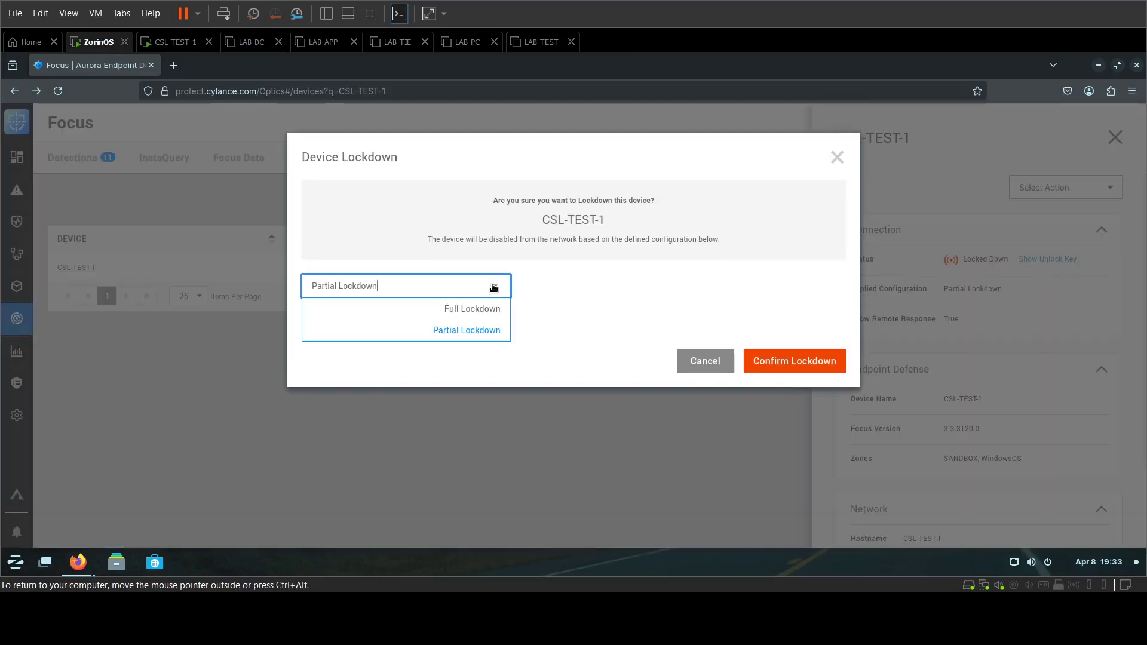
left_click(474, 310)
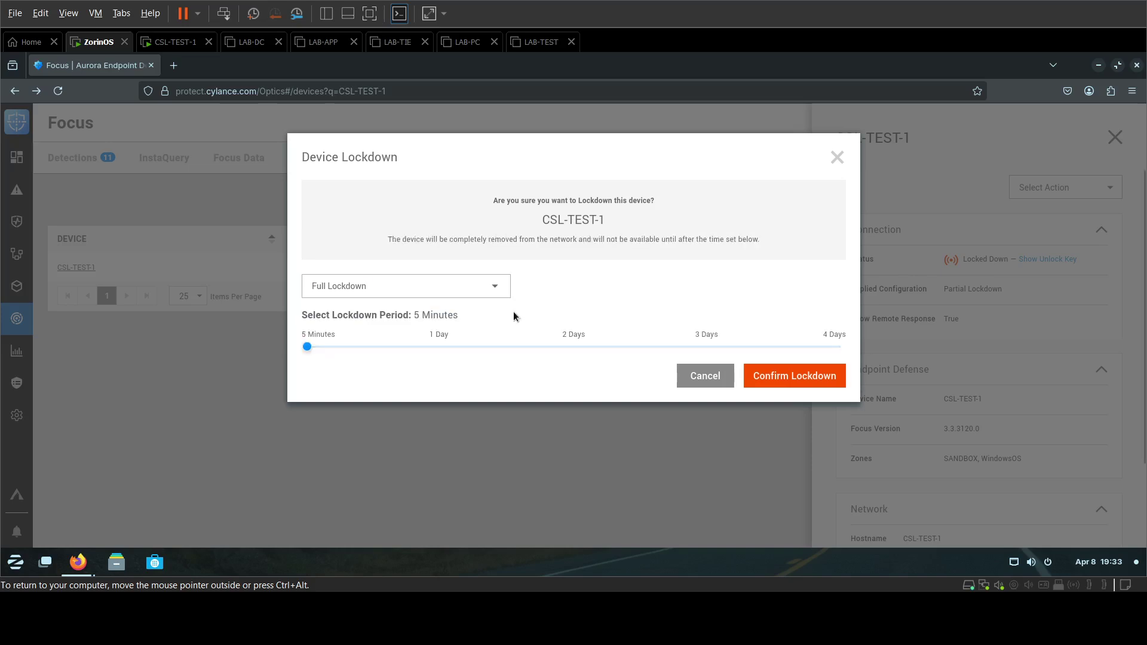
left_click_drag(307, 347, 850, 370)
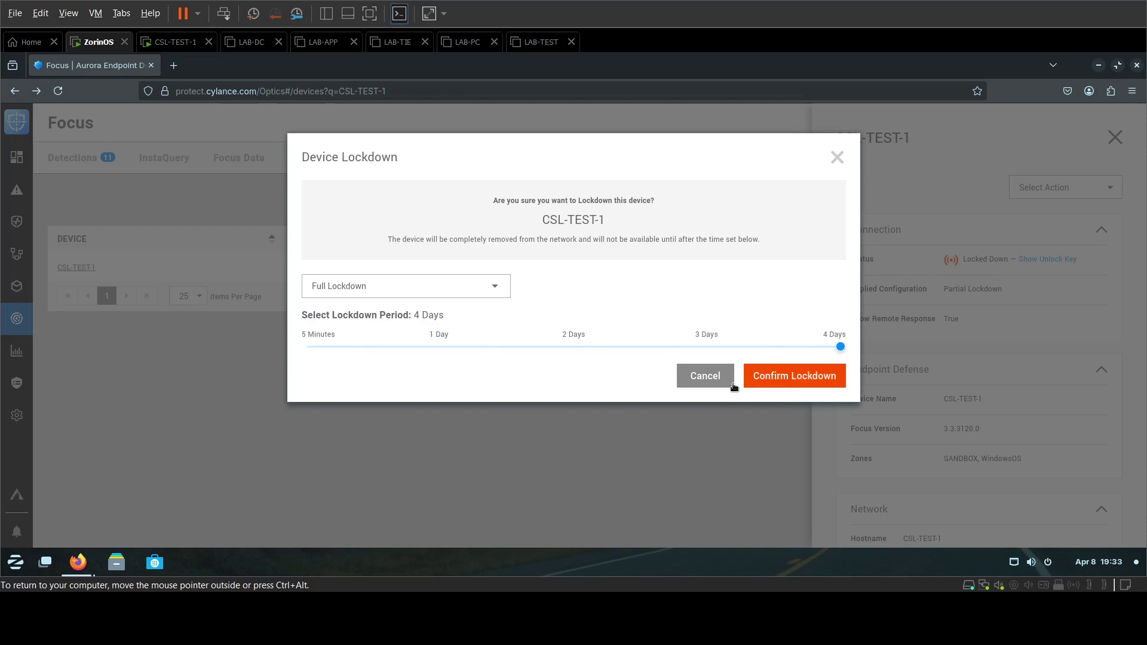
left_click(708, 377)
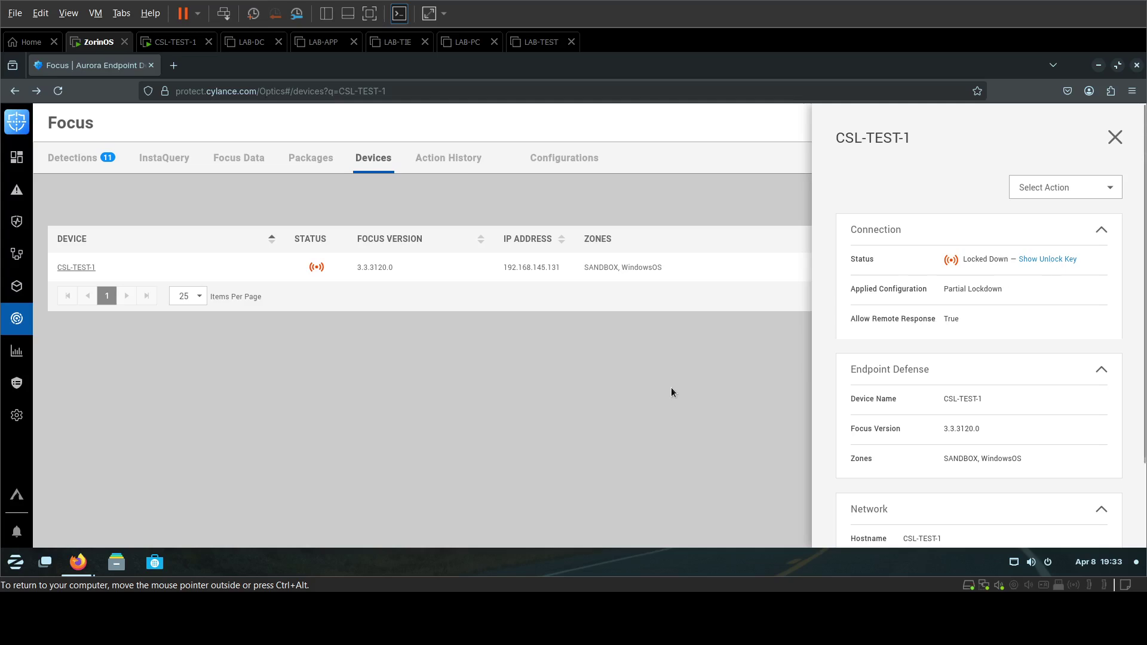
left_click(1114, 140)
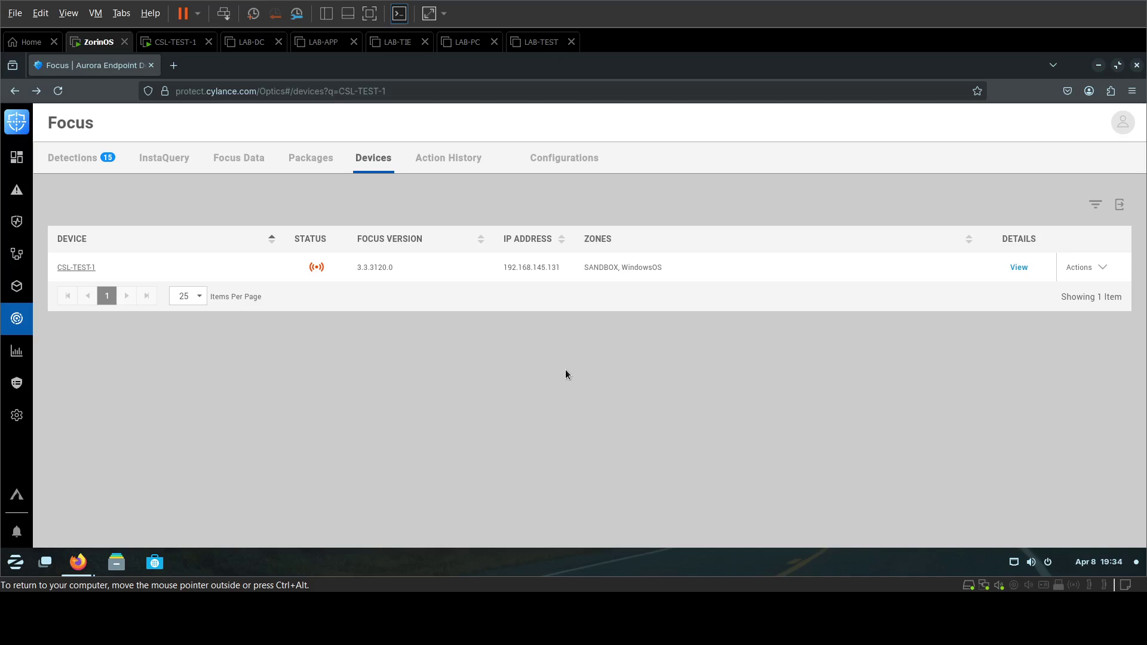
Step: Release CSL-TEST-1 from its second lockdown with a remote unlock from its device details, and check the ping on its VM
left_click(179, 43)
left_click(103, 39)
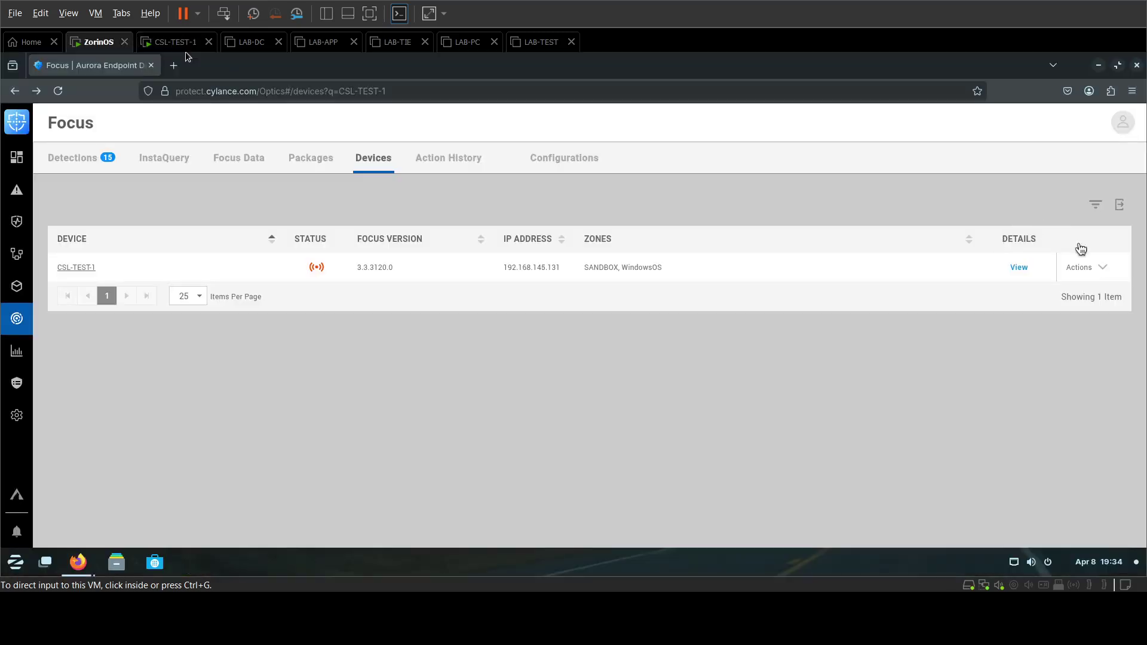
left_click(1091, 274)
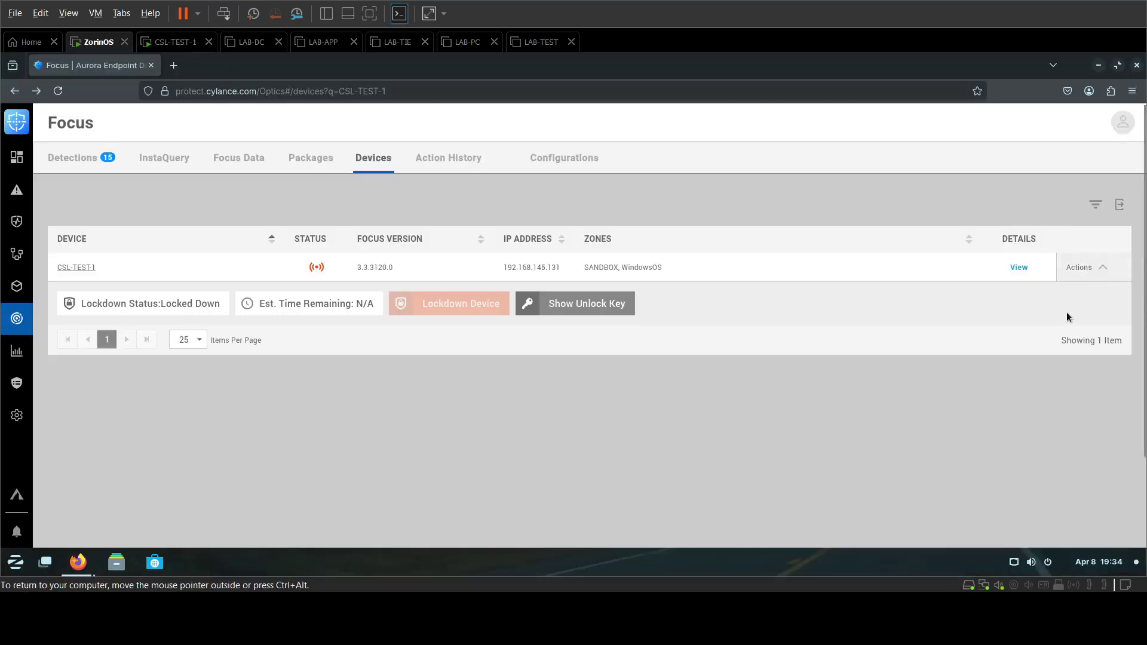
left_click(85, 269)
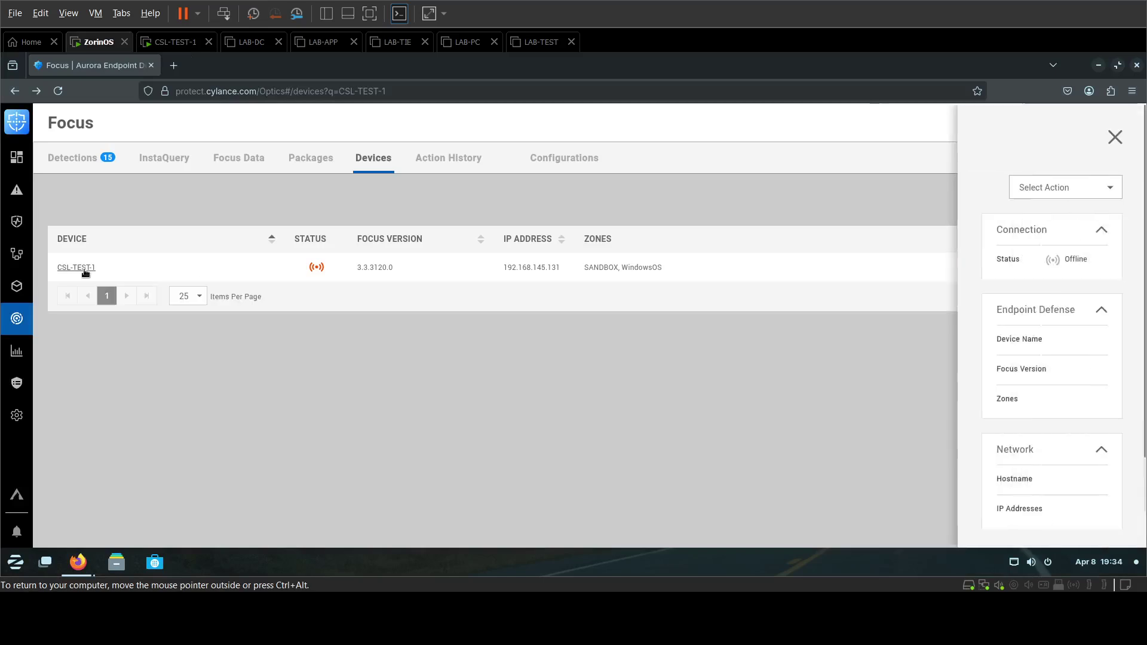
left_click(1073, 197)
left_click(1048, 285)
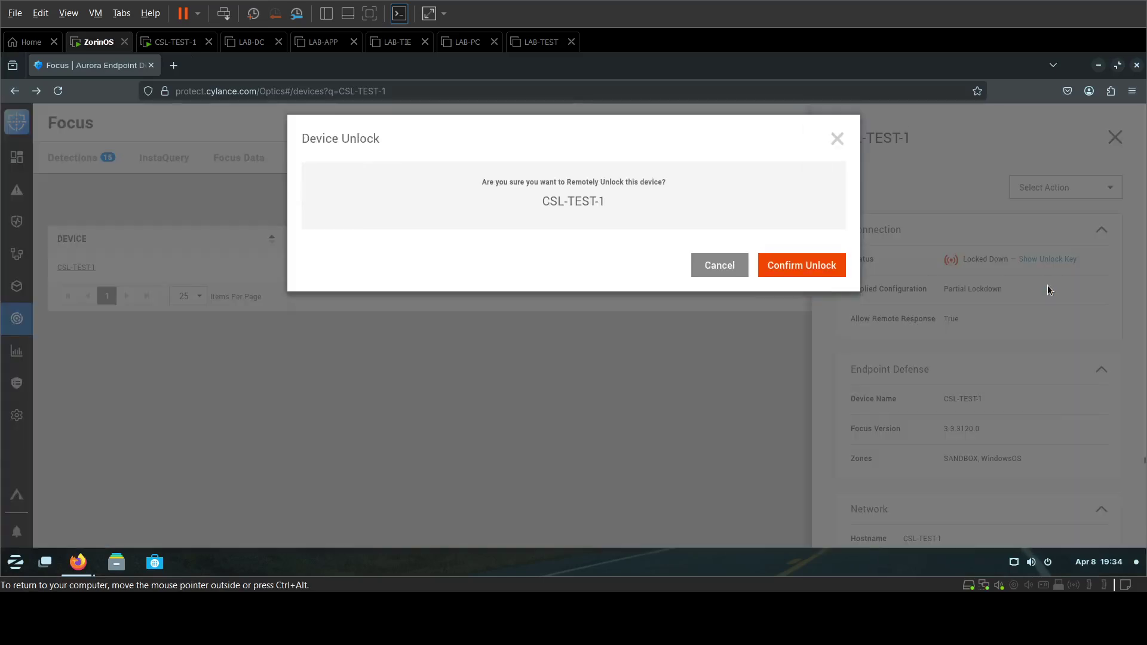
left_click(805, 292)
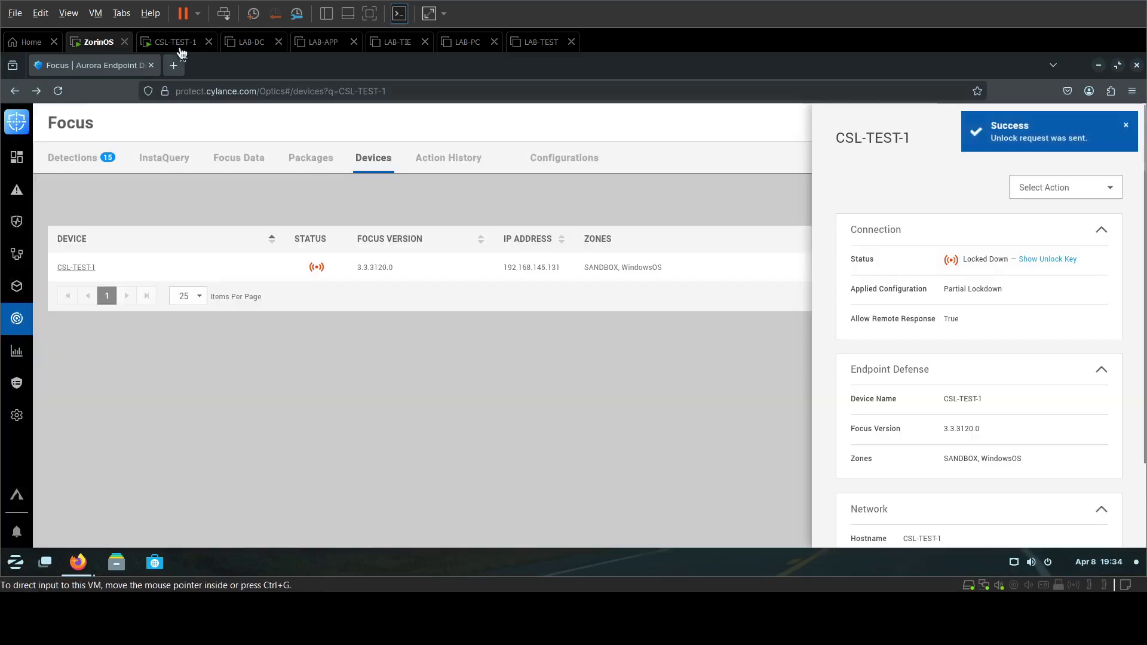
left_click(179, 47)
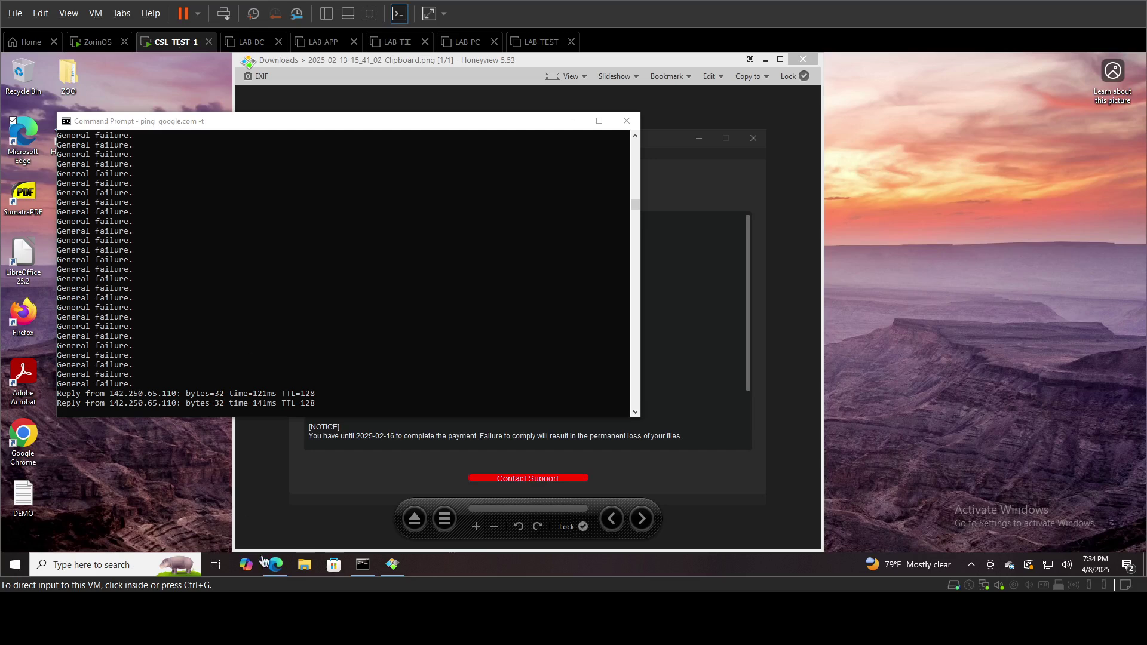